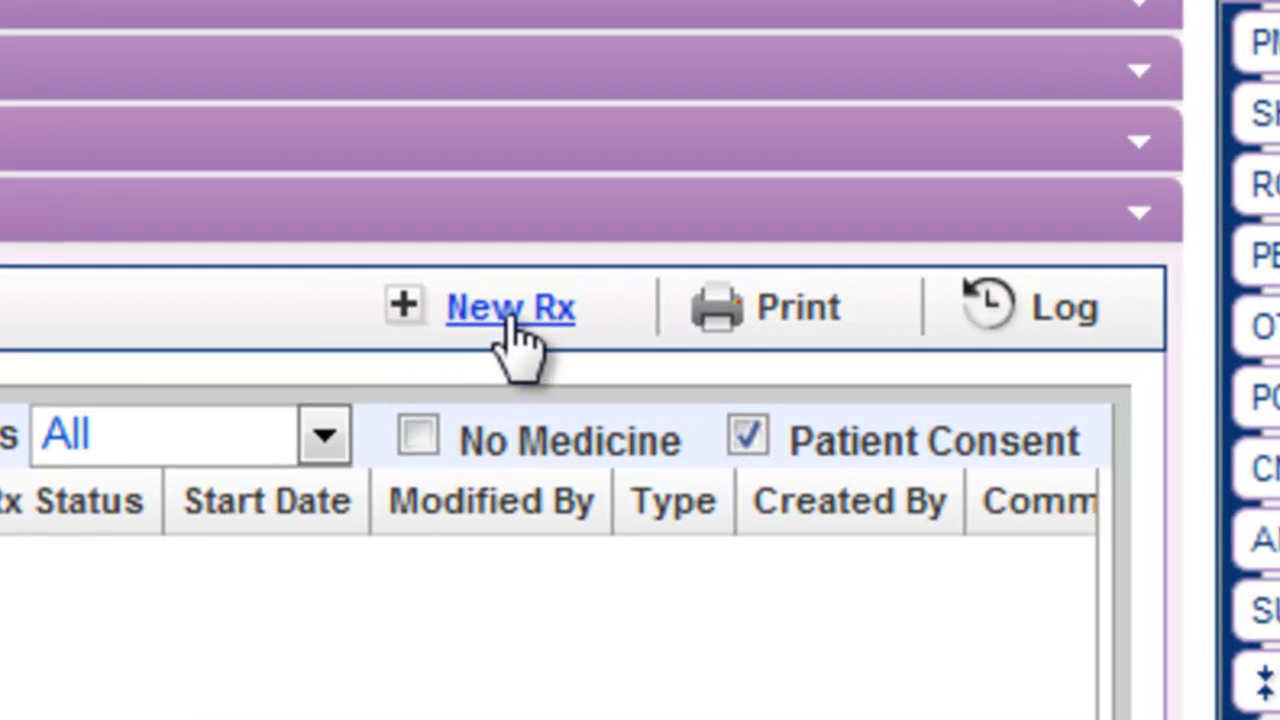
# Step: Start a new prescription for the patient and continue with no benefit plan
pyautogui.click(508, 312)
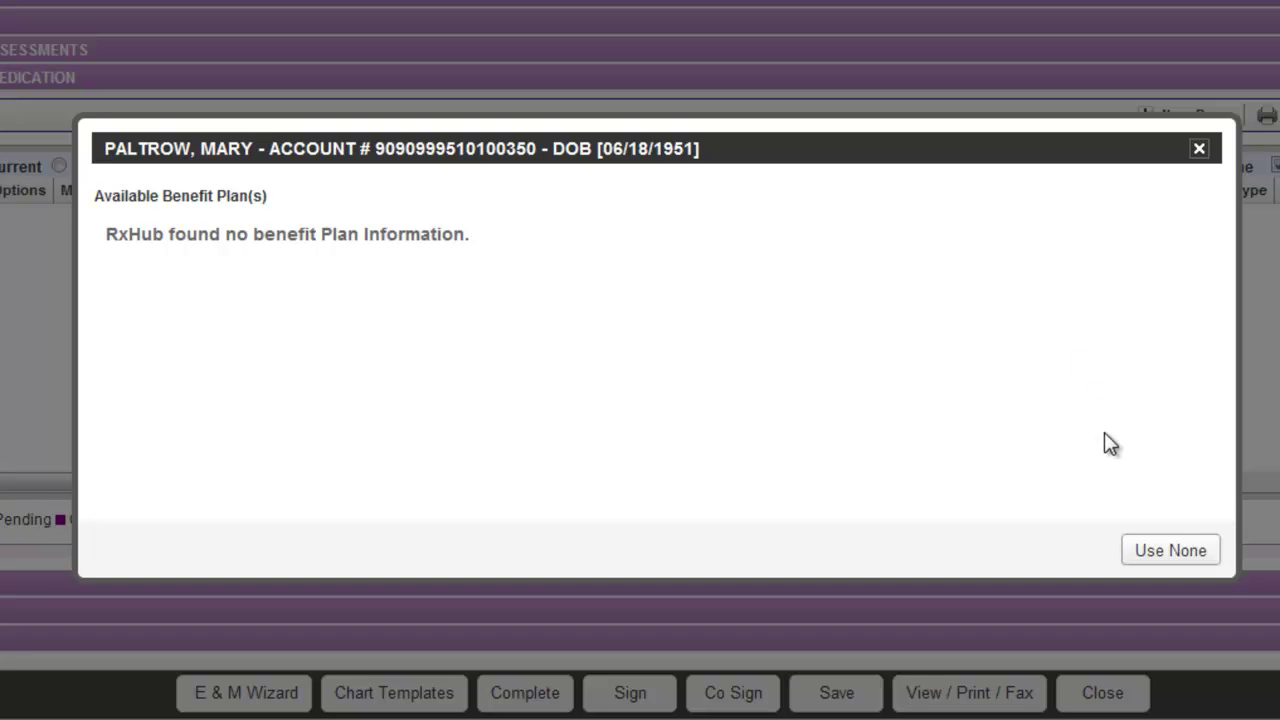
pyautogui.click(1163, 551)
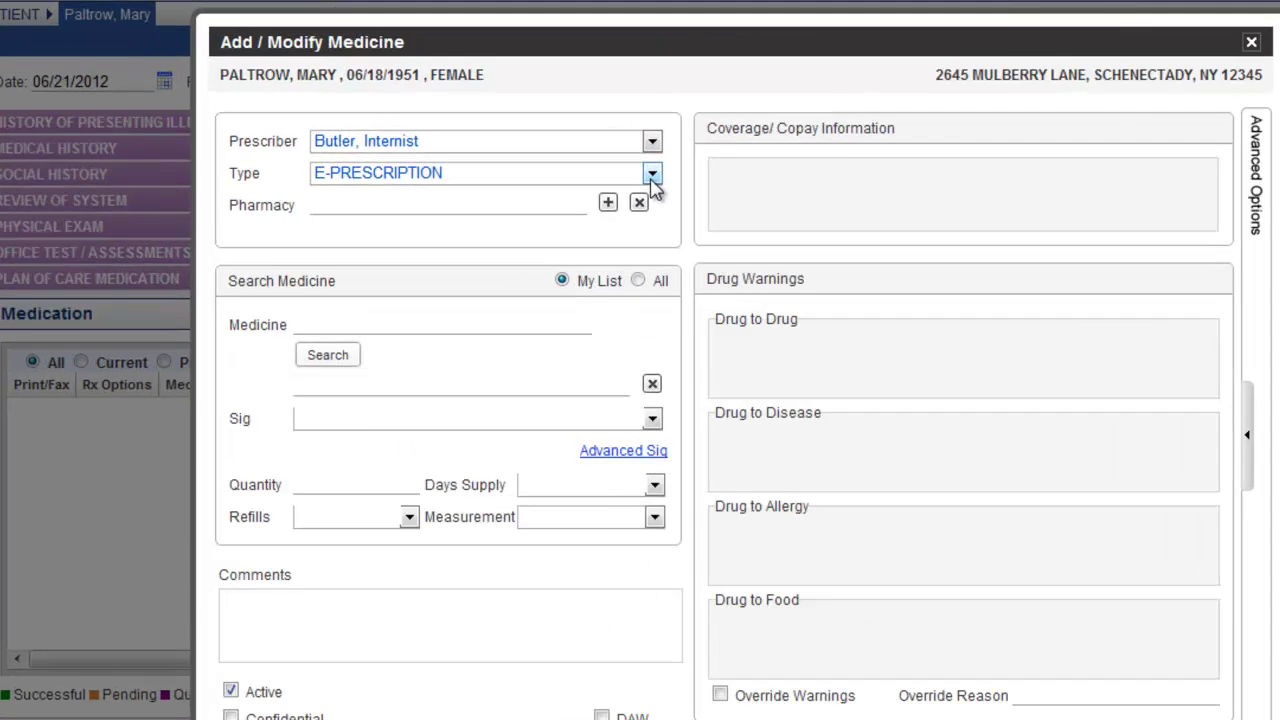
# Step: Keep E-PRESCRIPTION as the prescription type
pyautogui.click(588, 149)
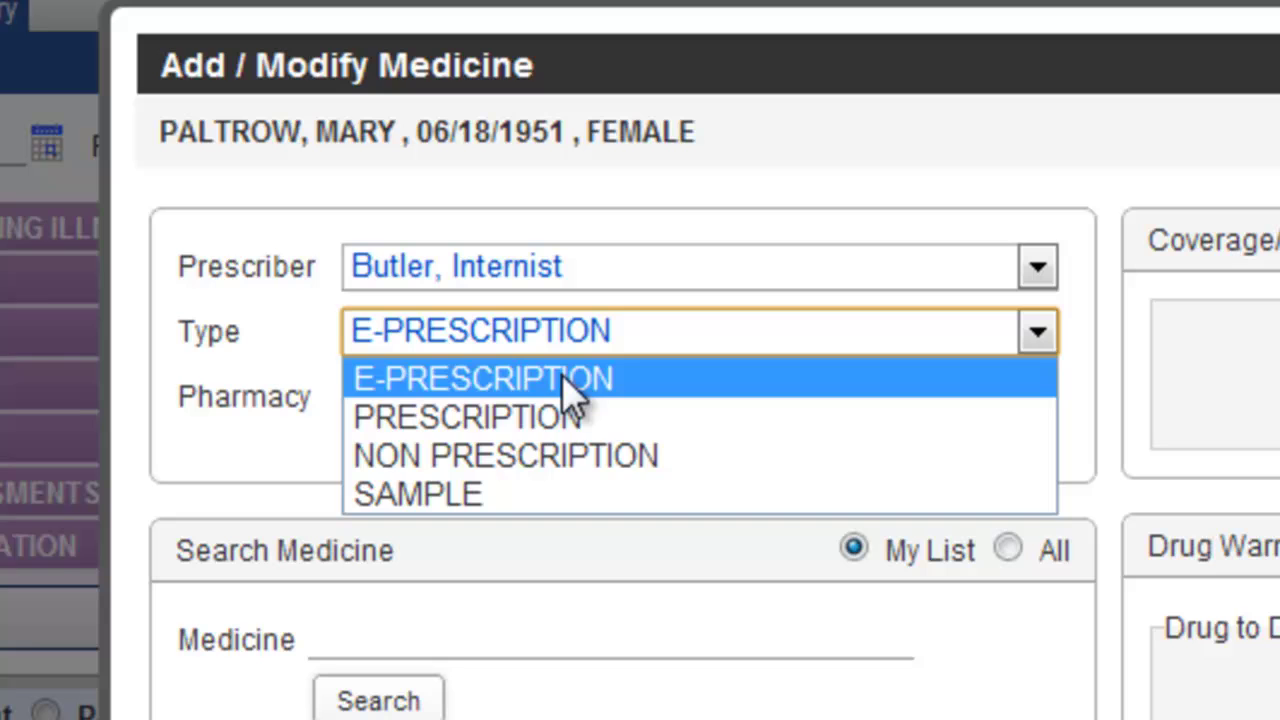
pyautogui.click(575, 385)
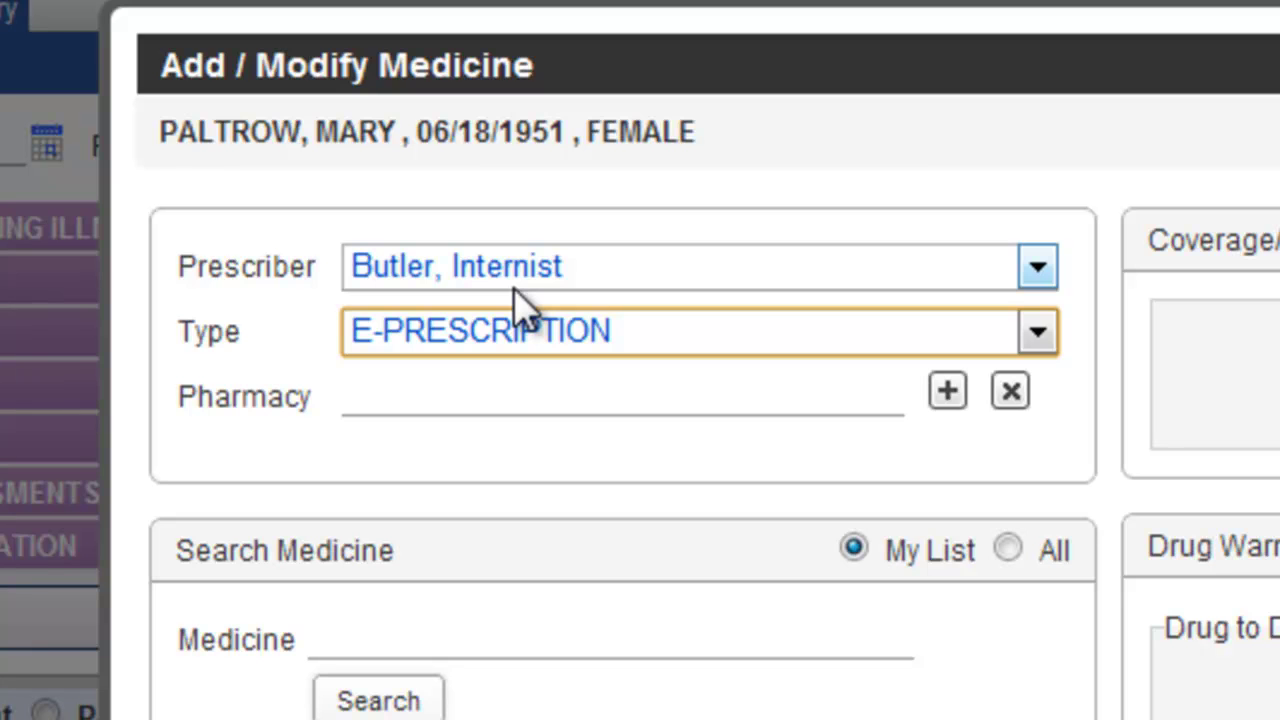
# Step: Search pharmacies by zip 08873 and choose CVS/PHARMACY# 2762
pyautogui.click(948, 393)
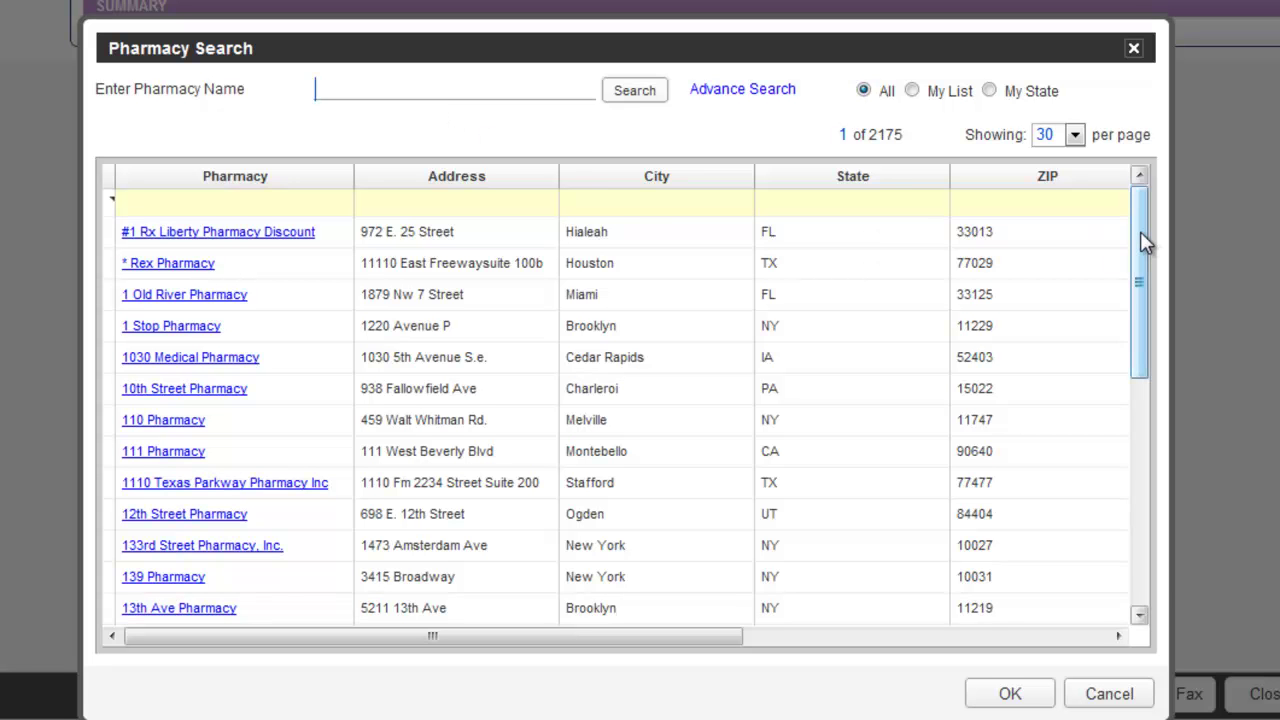
pyautogui.moveTo(1140, 231); pyautogui.dragTo(1029, 214)
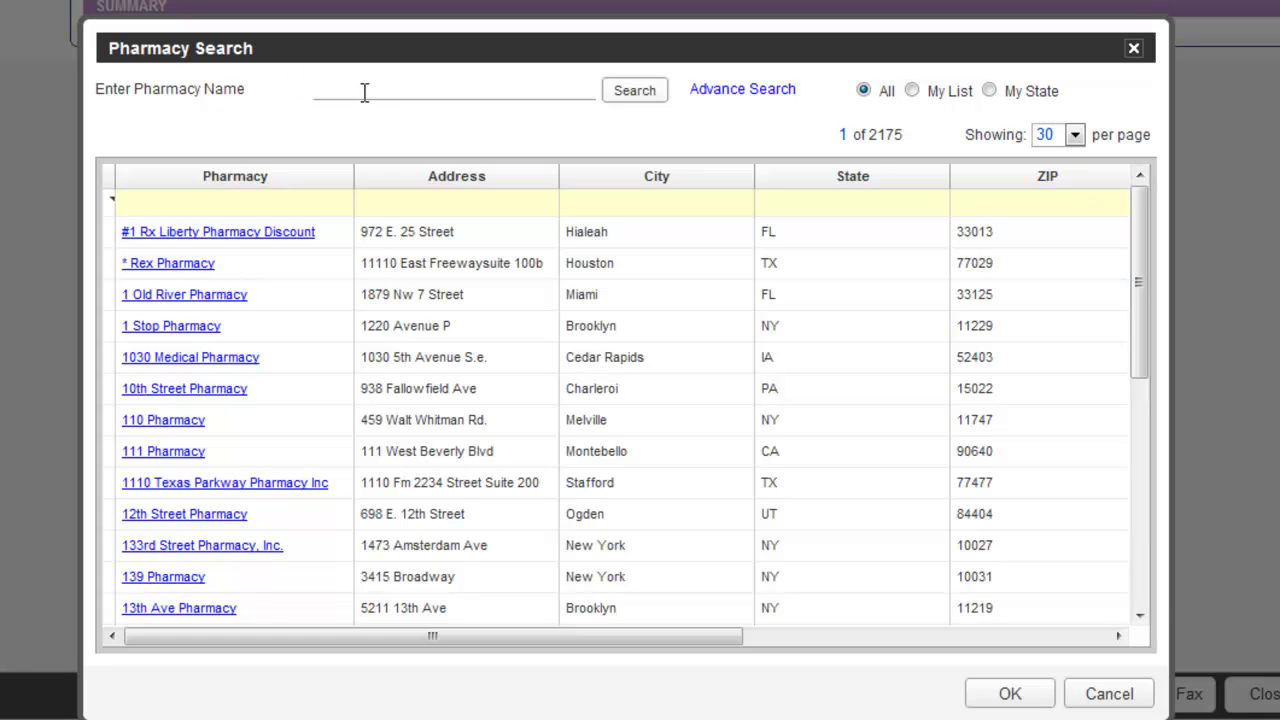
pyautogui.click(720, 98)
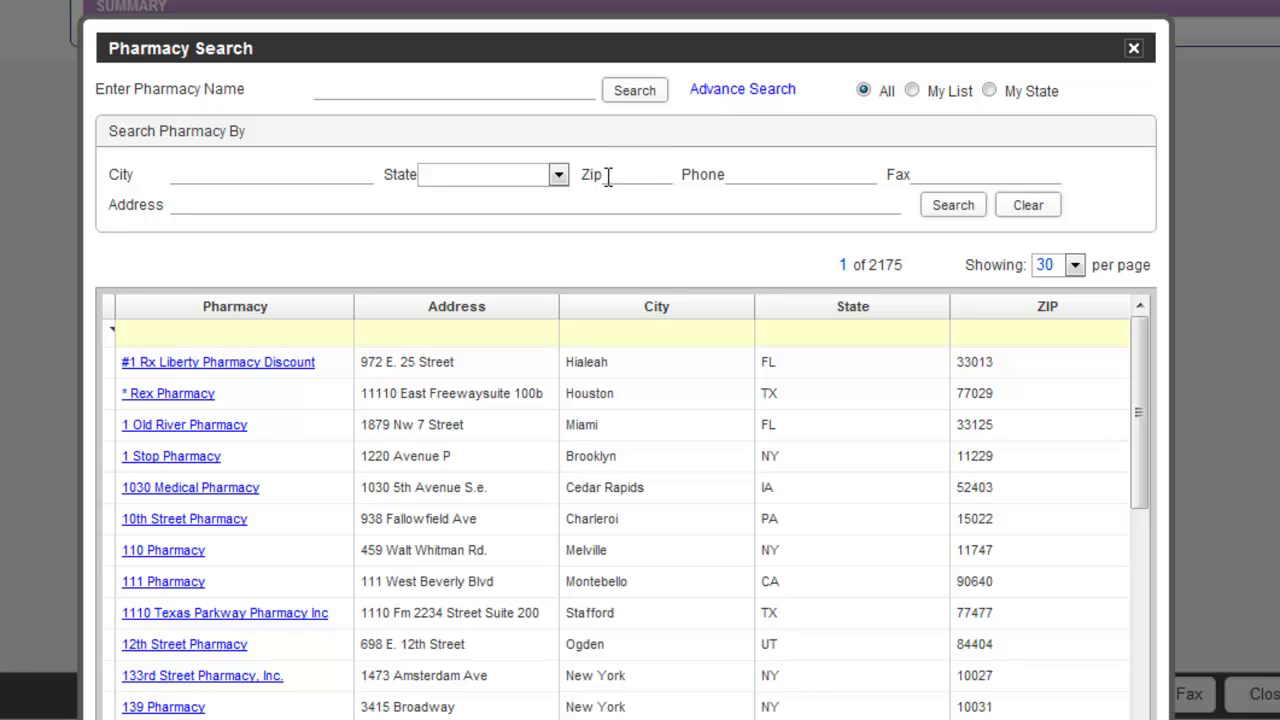
pyautogui.click(607, 176)
pyautogui.write('0')
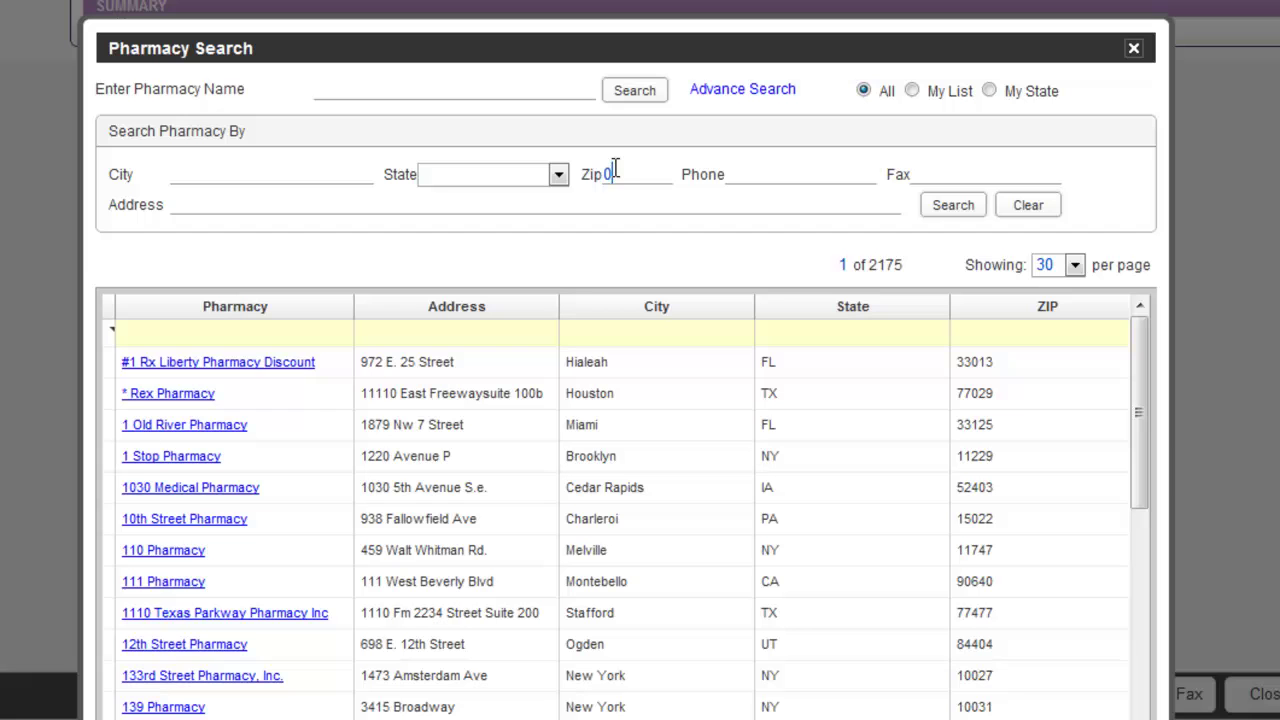
pyautogui.write('8873')
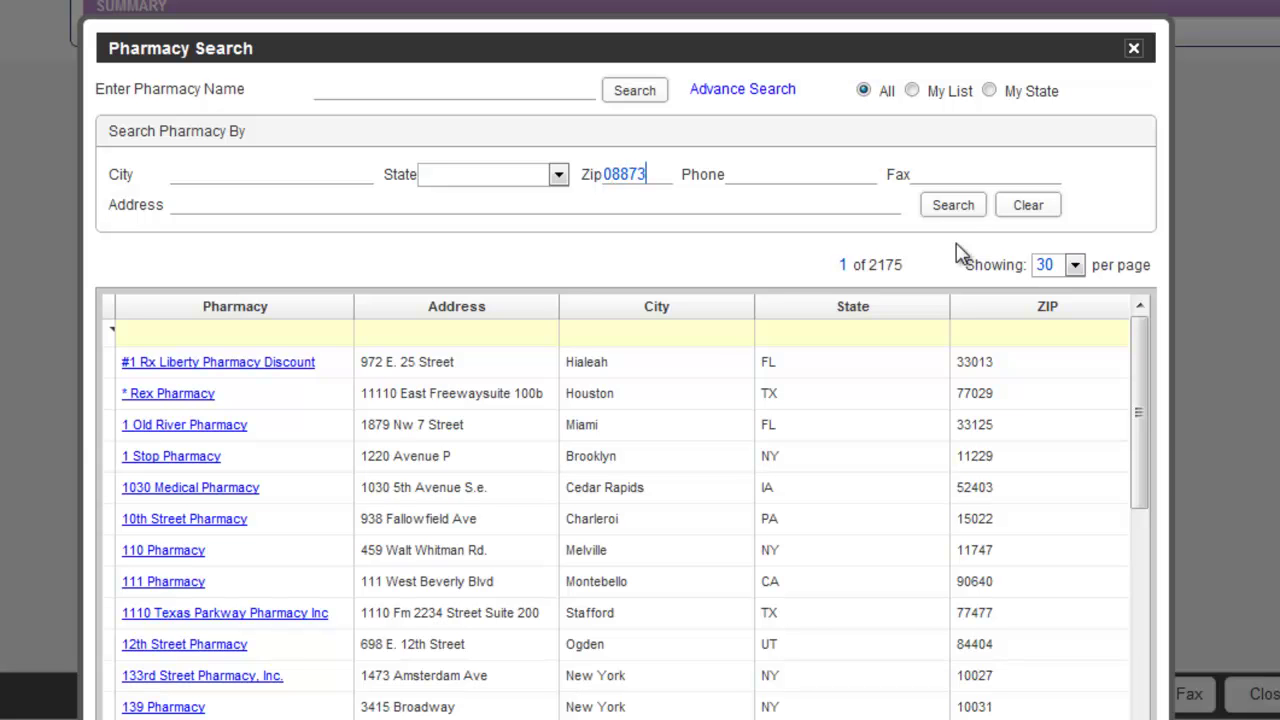
pyautogui.click(953, 205)
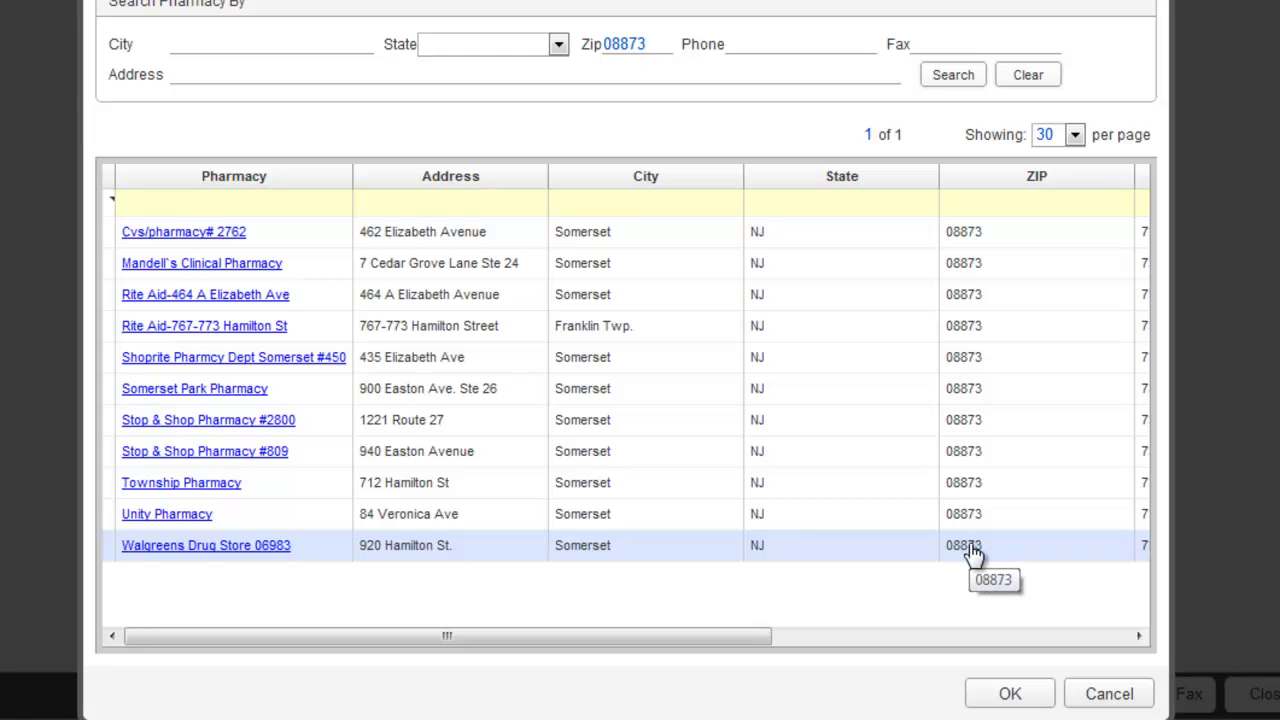
pyautogui.click(180, 240)
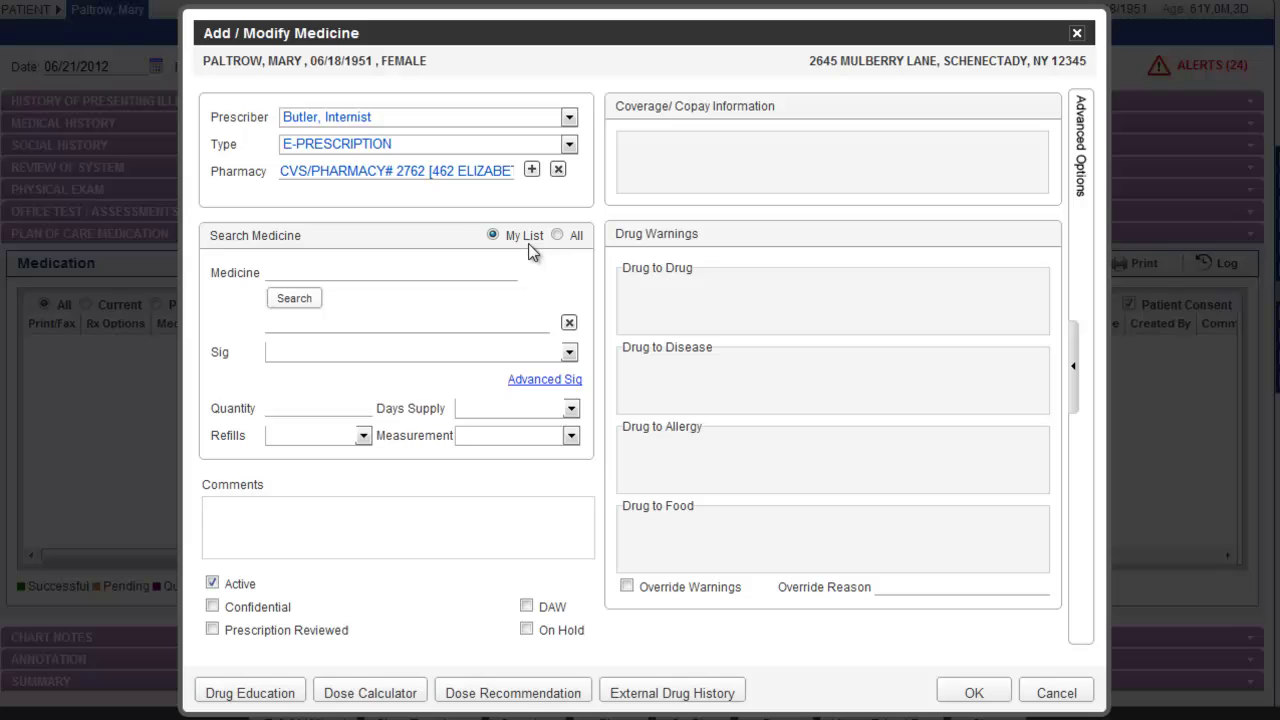
# Step: Search all medicines for 'lipitor' and select Lipitor 20 mg Tab
pyautogui.click(557, 235)
pyautogui.click(452, 271)
pyautogui.write('lipitor')
pyautogui.press('Return')
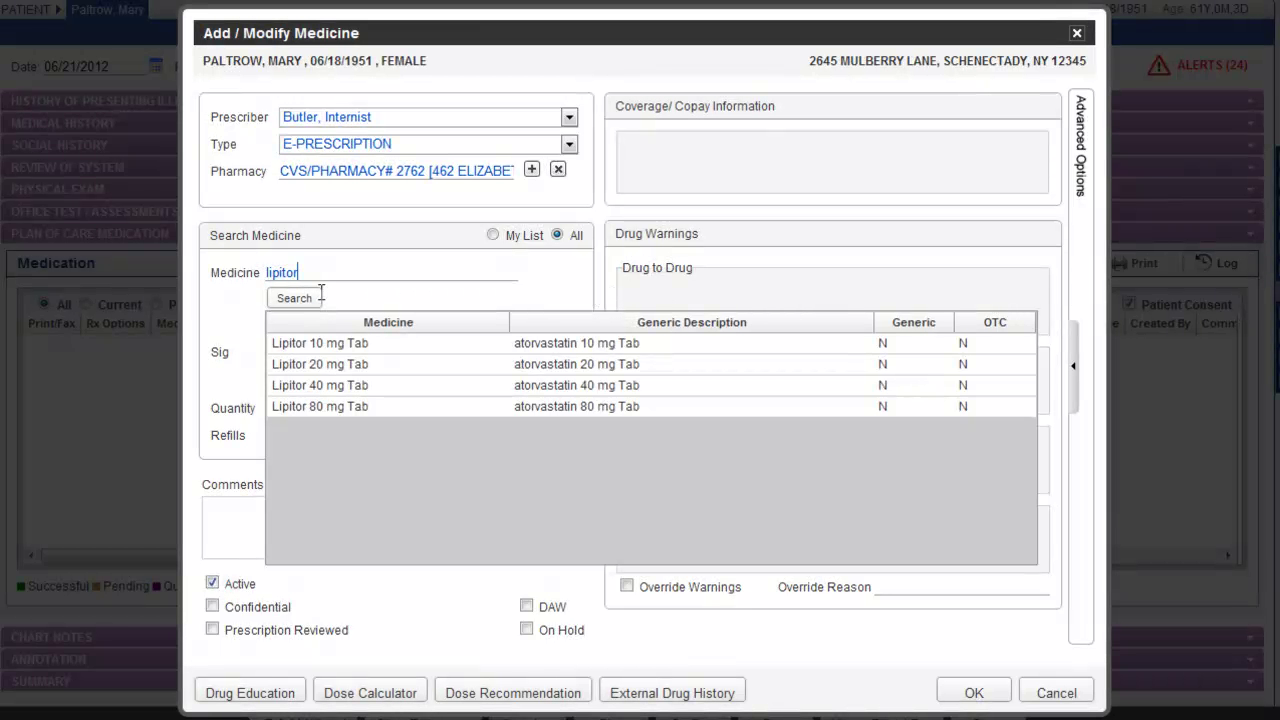
pyautogui.click(343, 371)
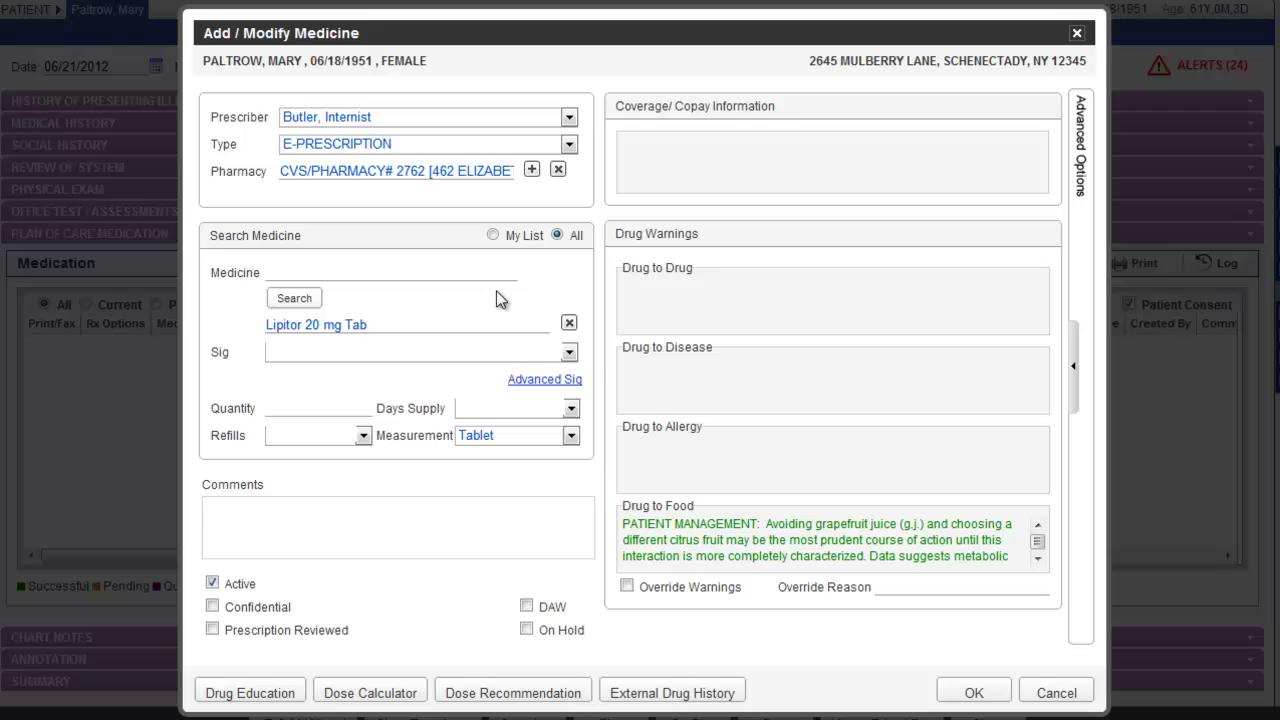
# Step: Set the sig to One Tablet Daily from the common directions list
pyautogui.click(569, 352)
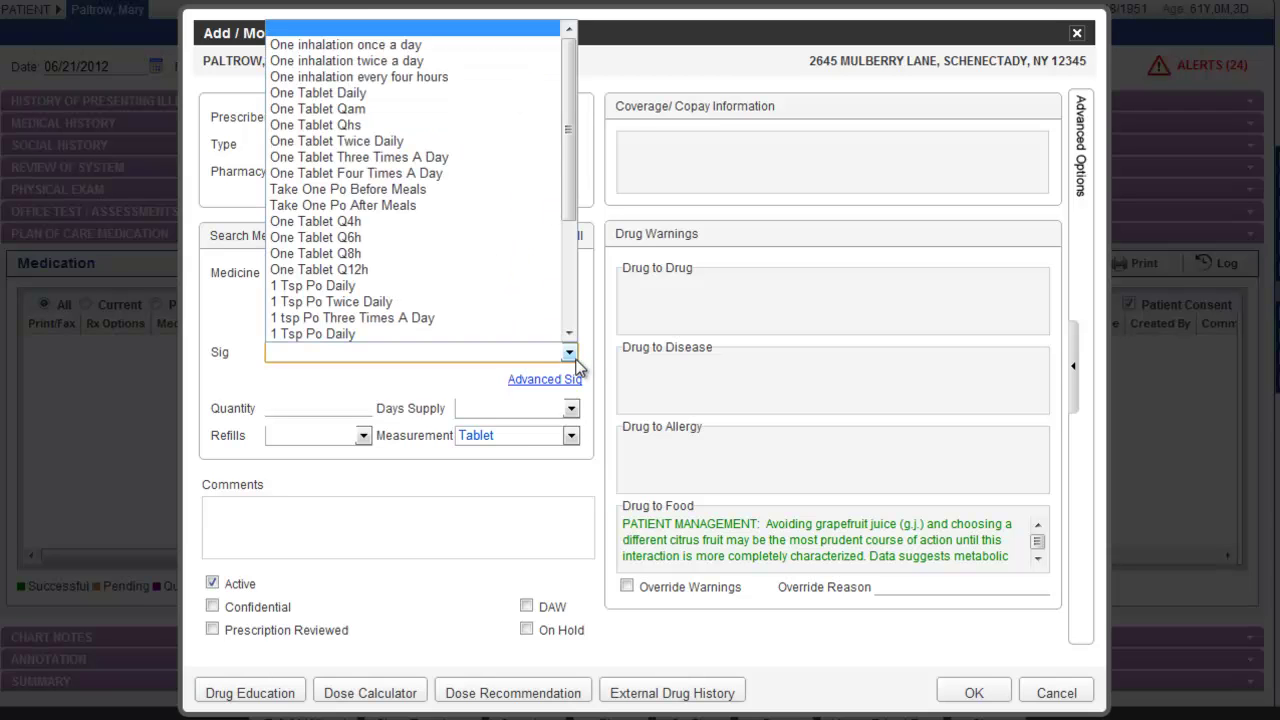
pyautogui.moveTo(575, 185); pyautogui.dragTo(580, 75)
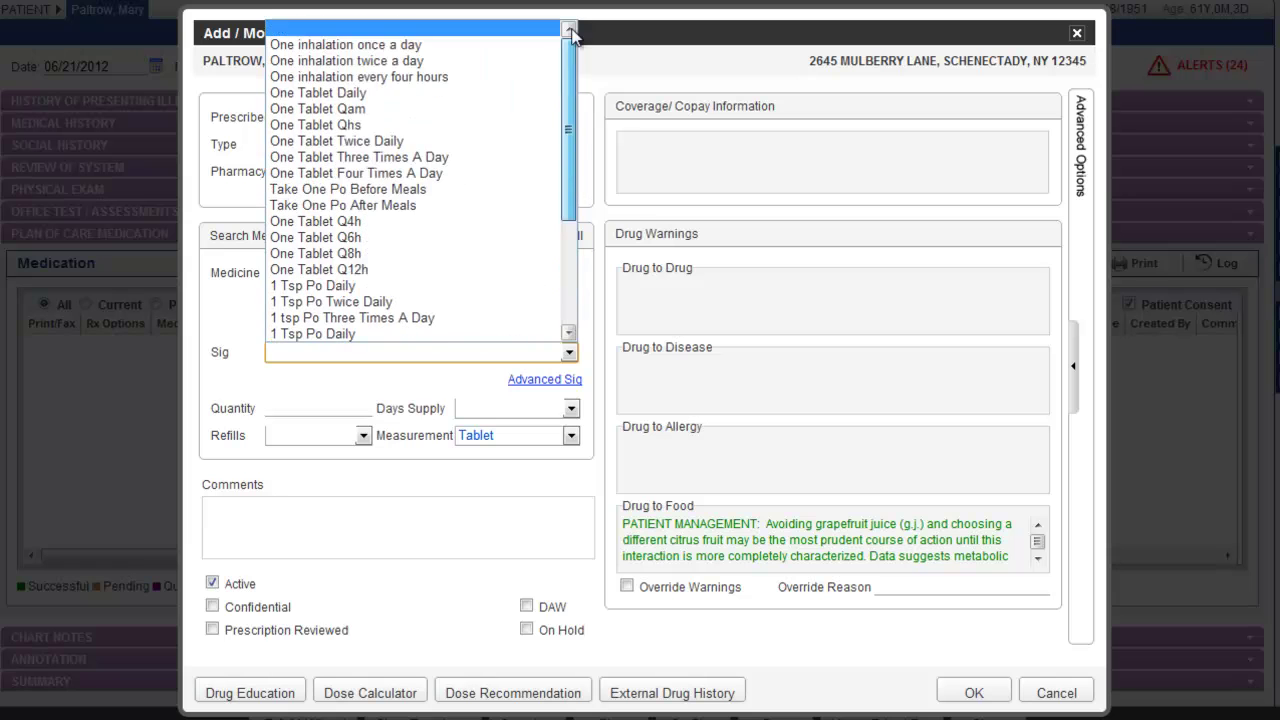
pyautogui.click(505, 92)
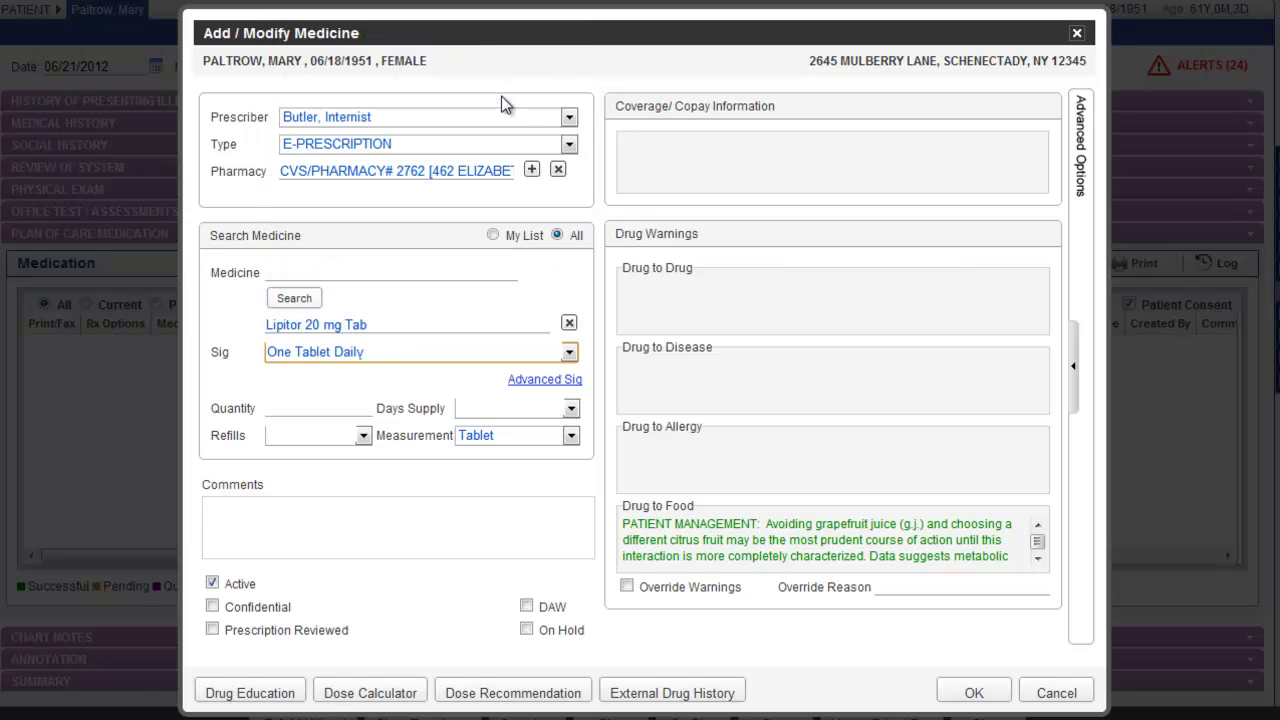
# Step: Browse the Advanced Sig verb, form, frequency, route and modifier lists, then cancel without changes
pyautogui.click(543, 381)
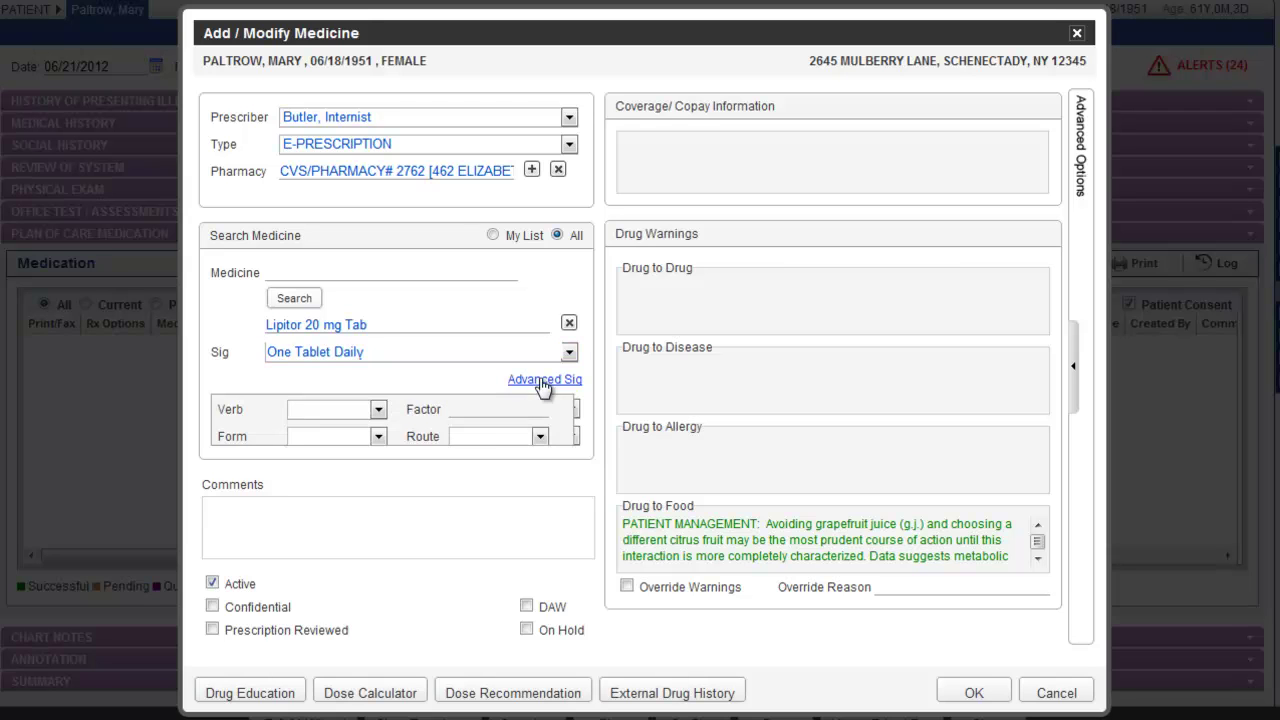
pyautogui.click(379, 413)
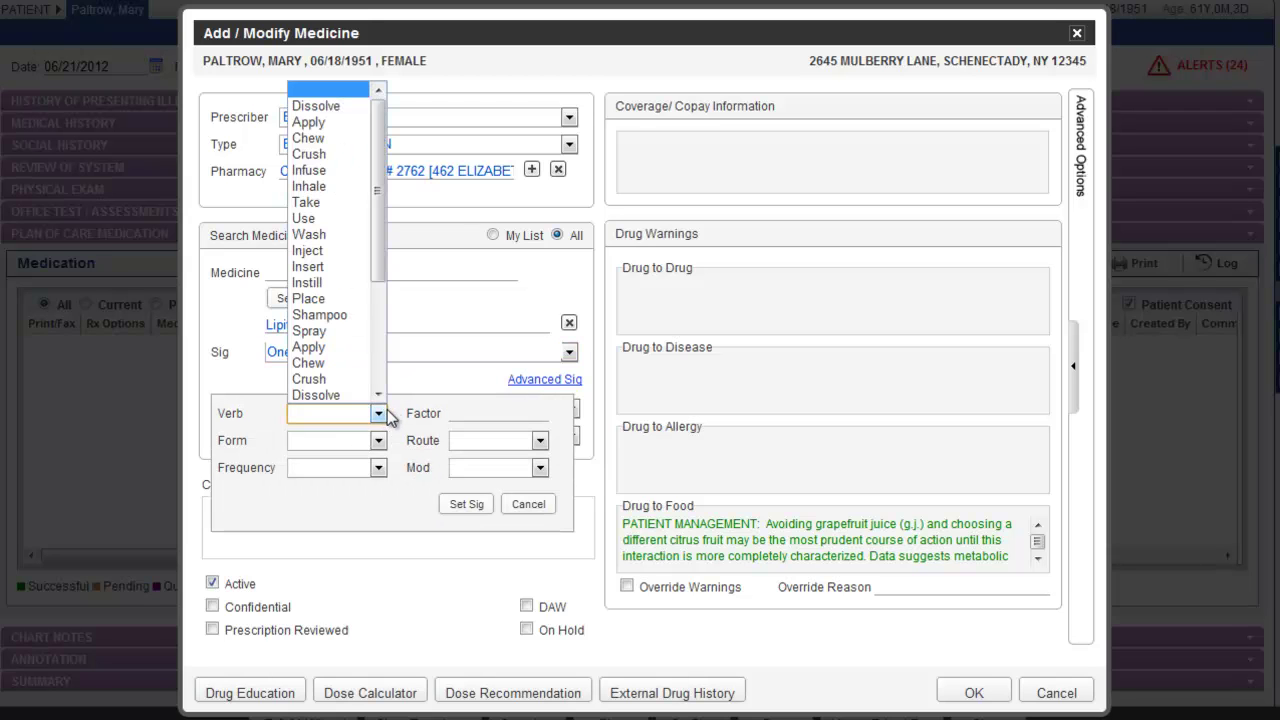
pyautogui.click(378, 442)
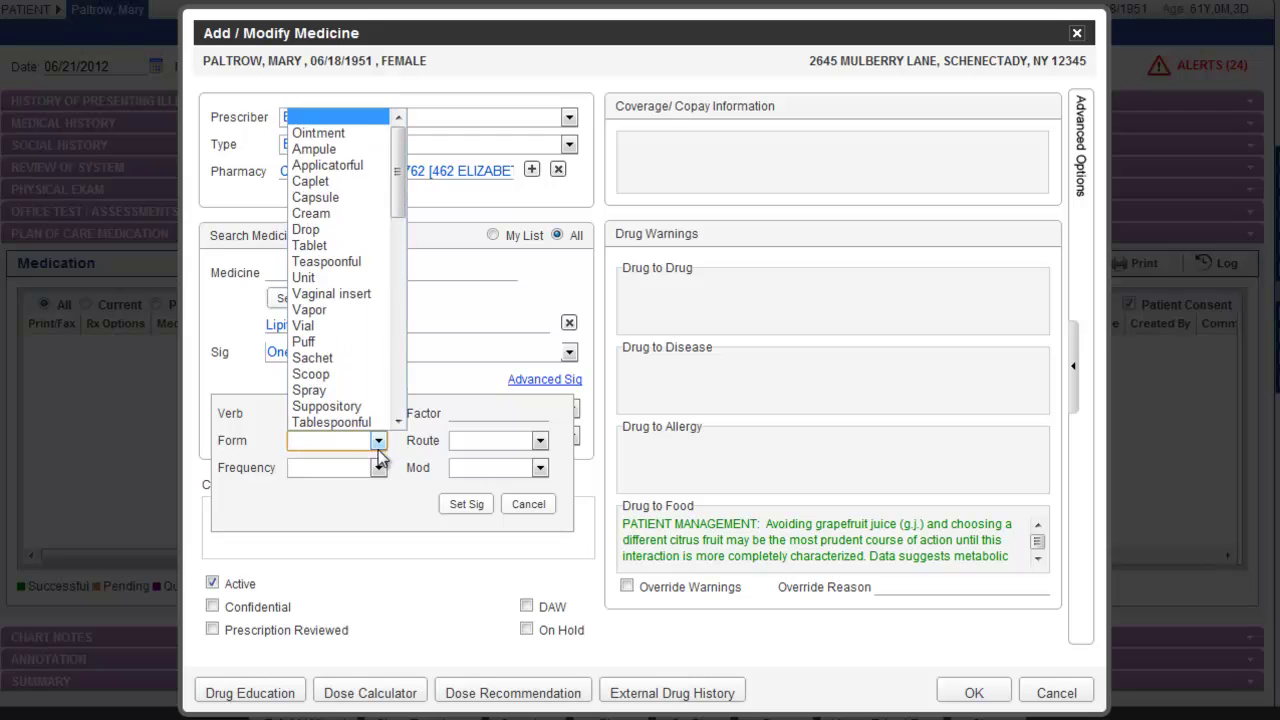
pyautogui.click(378, 467)
pyautogui.click(378, 467)
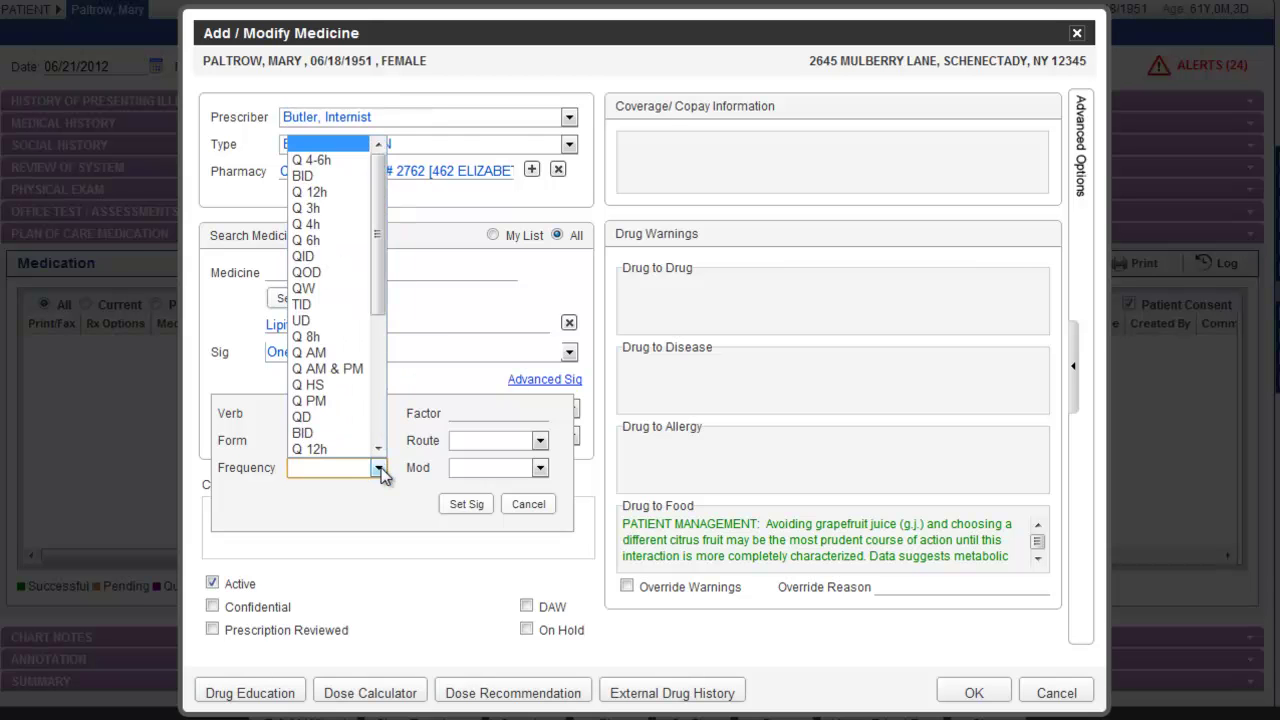
pyautogui.click(540, 441)
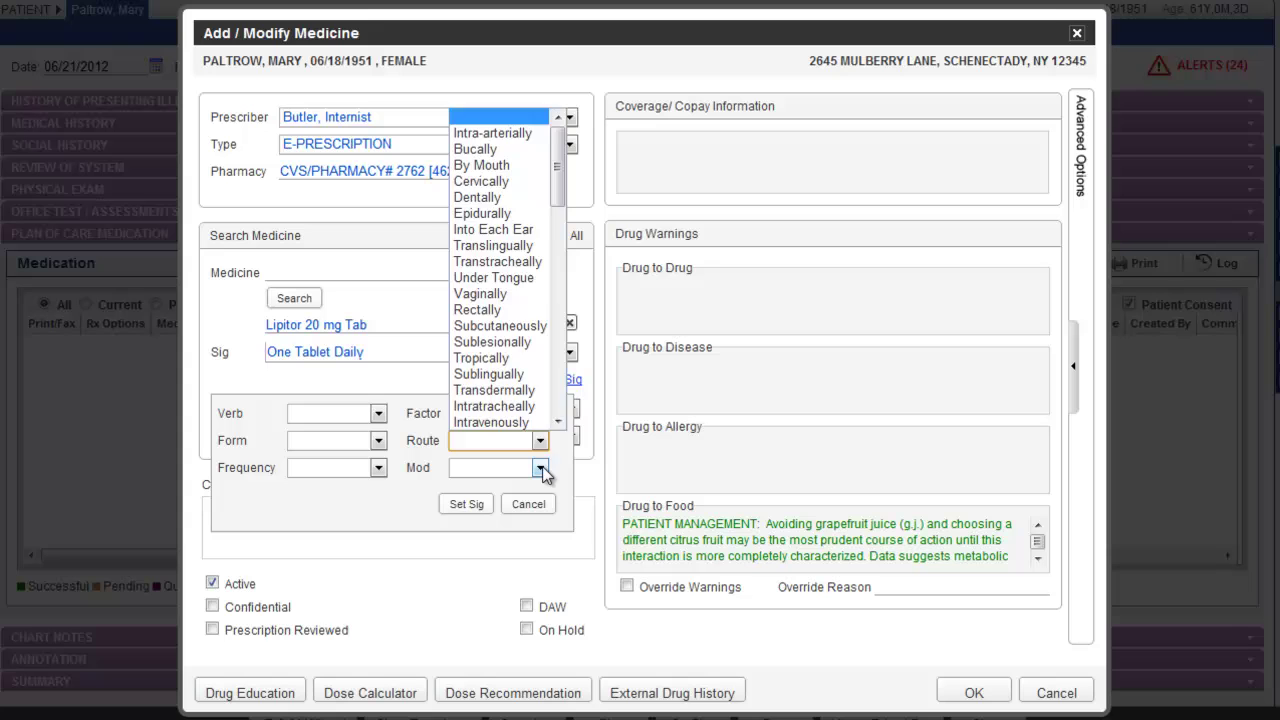
pyautogui.click(540, 468)
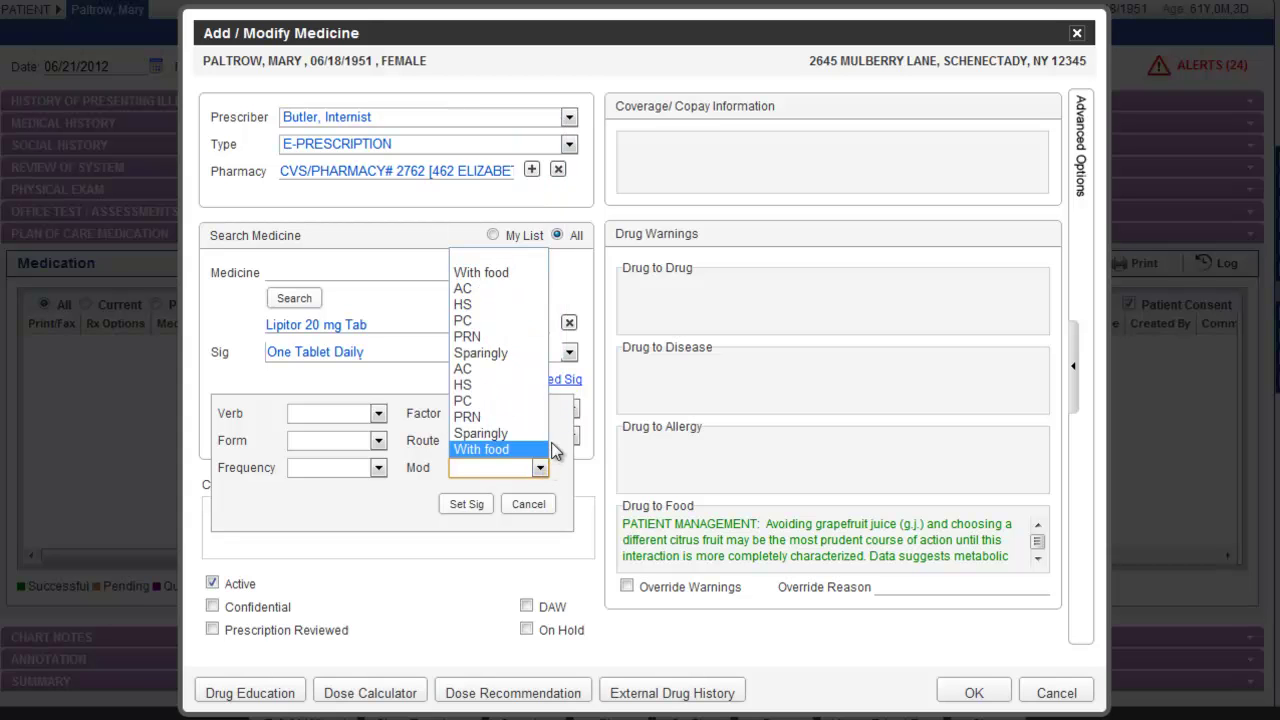
pyautogui.click(558, 430)
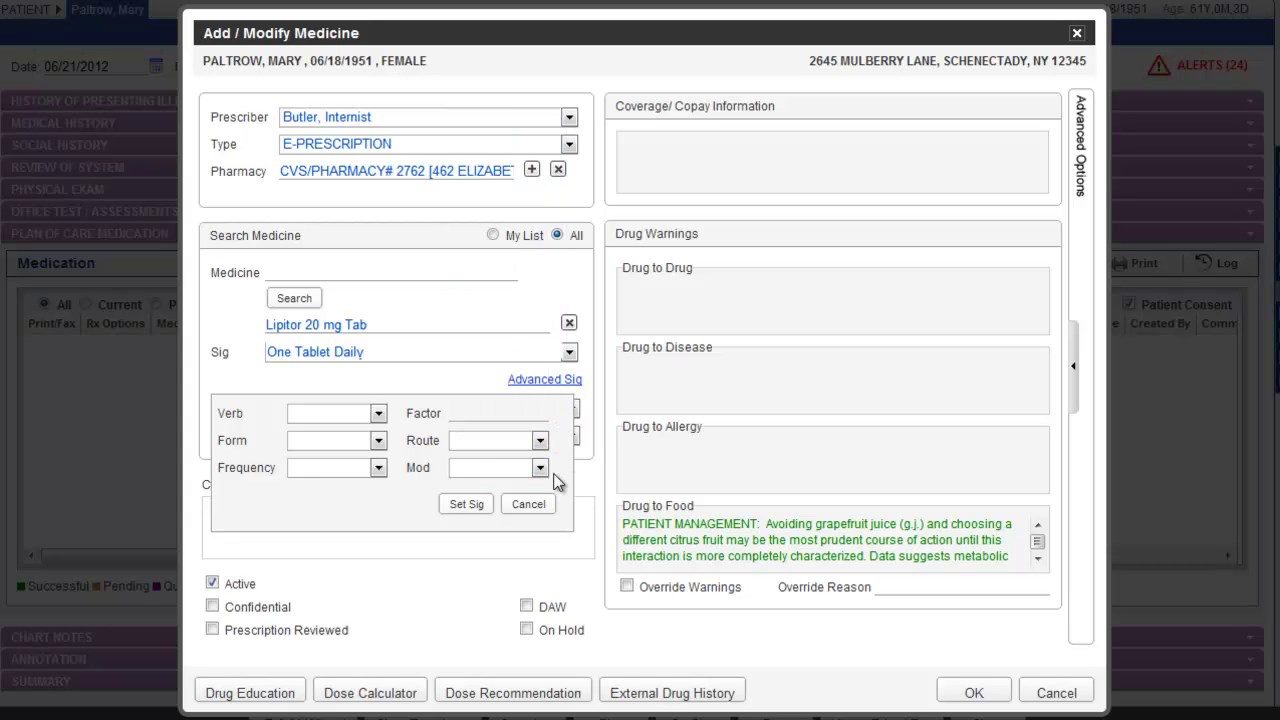
pyautogui.click(541, 505)
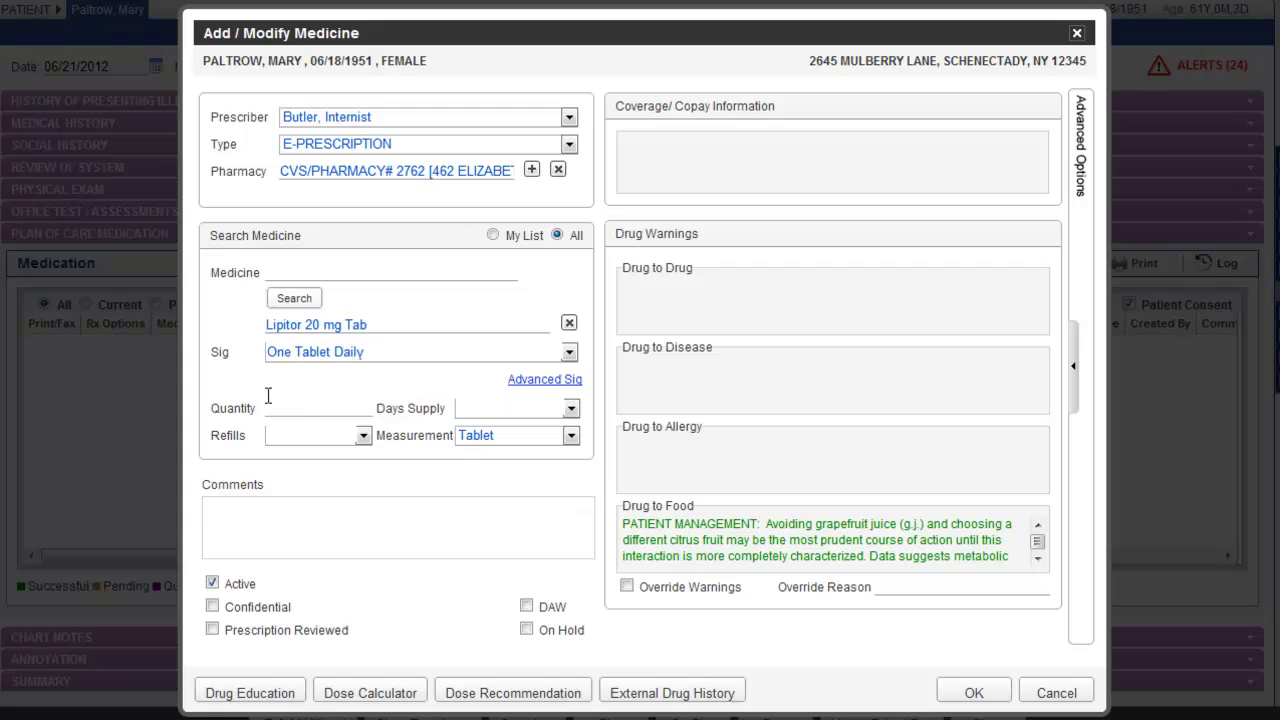
# Step: Enter quantity 30, days supply 9 and 1 refill for the Lipitor prescription
pyautogui.click(300, 410)
pyautogui.write('30')
pyautogui.click(570, 408)
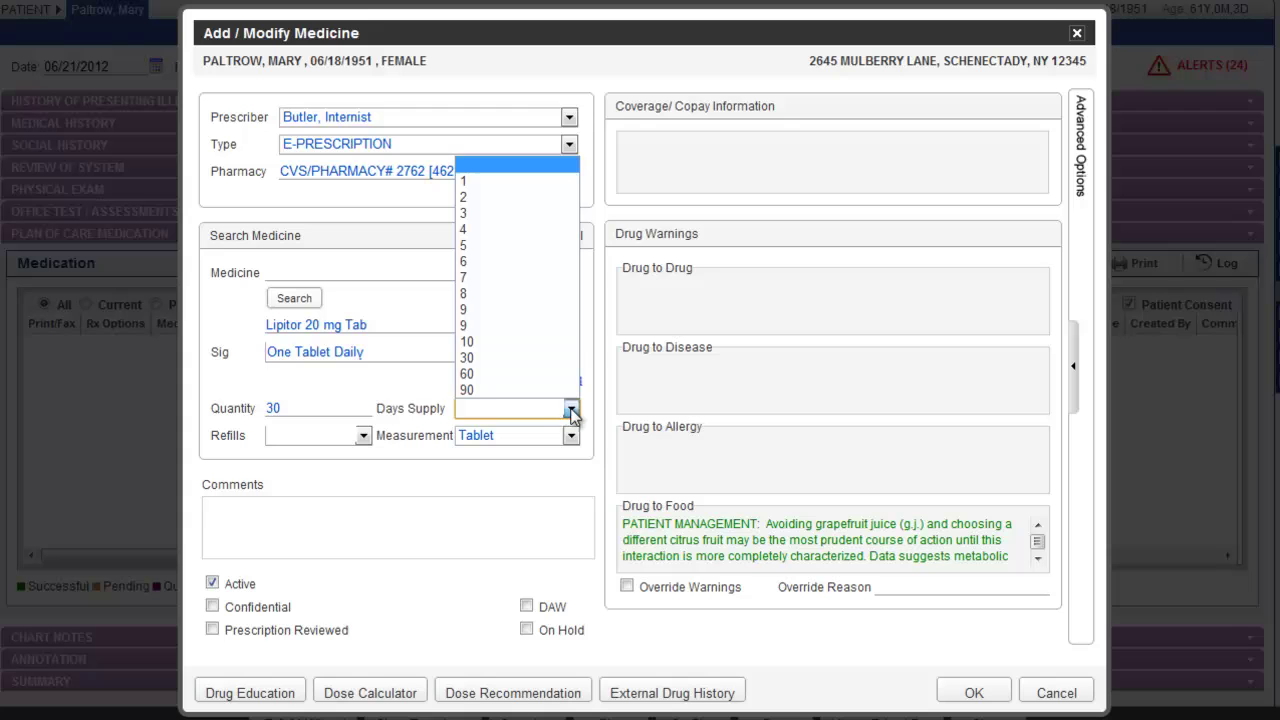
pyautogui.click(516, 362)
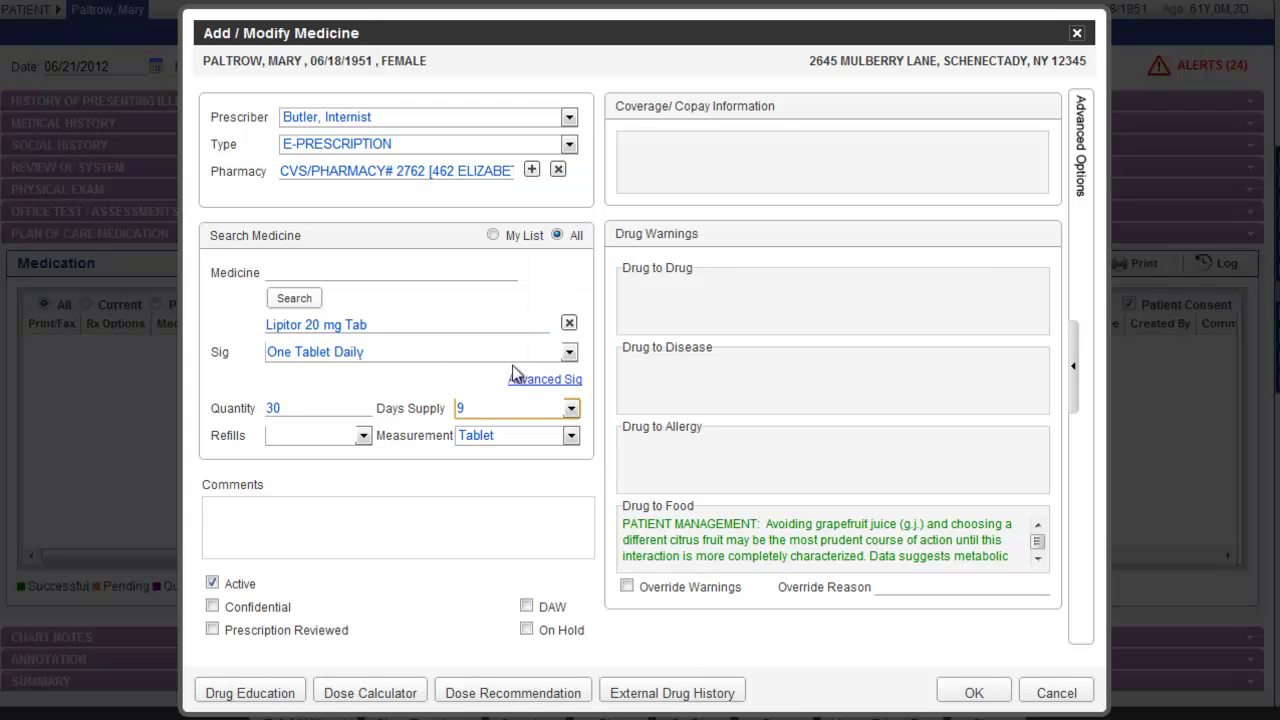
pyautogui.click(363, 437)
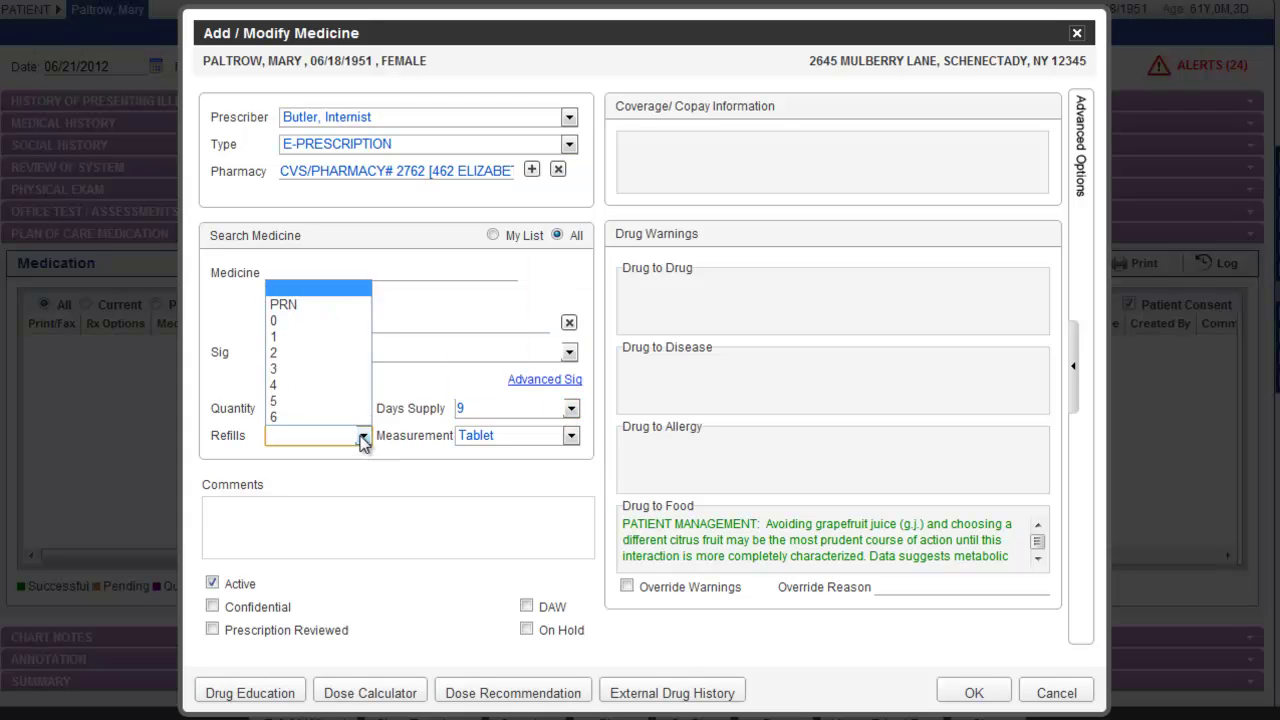
pyautogui.click(309, 340)
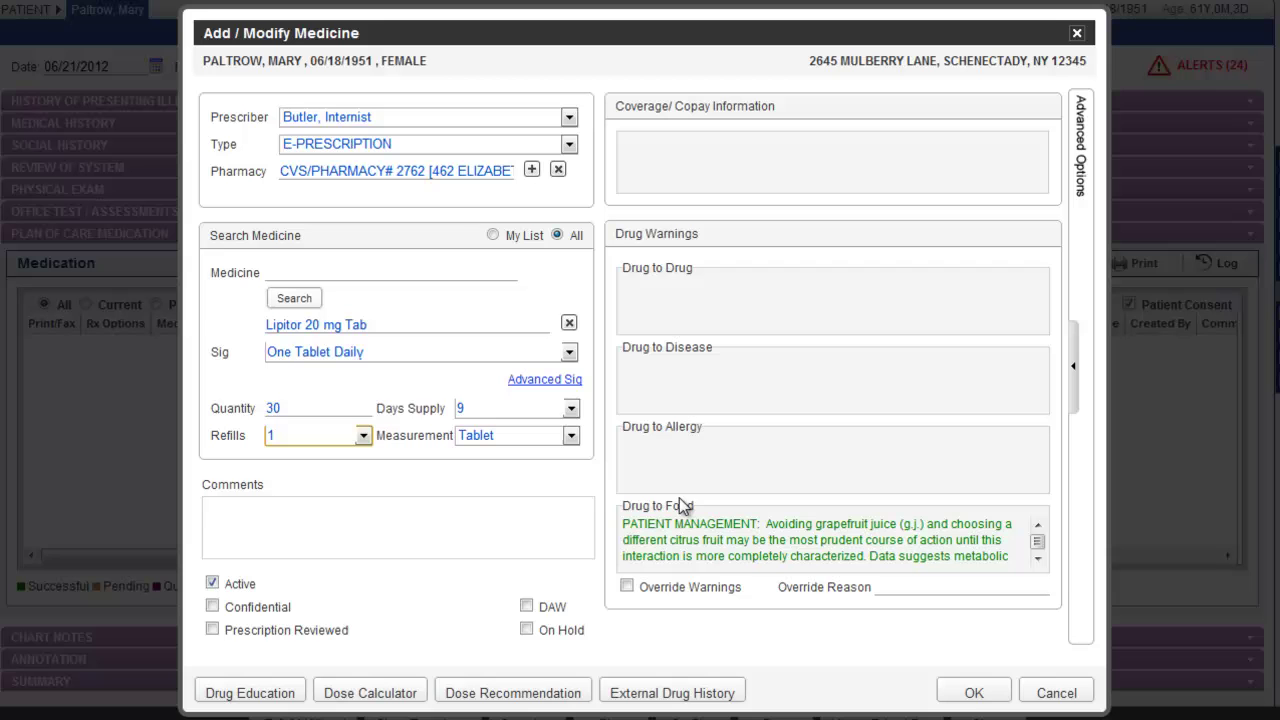
pyautogui.click(972, 693)
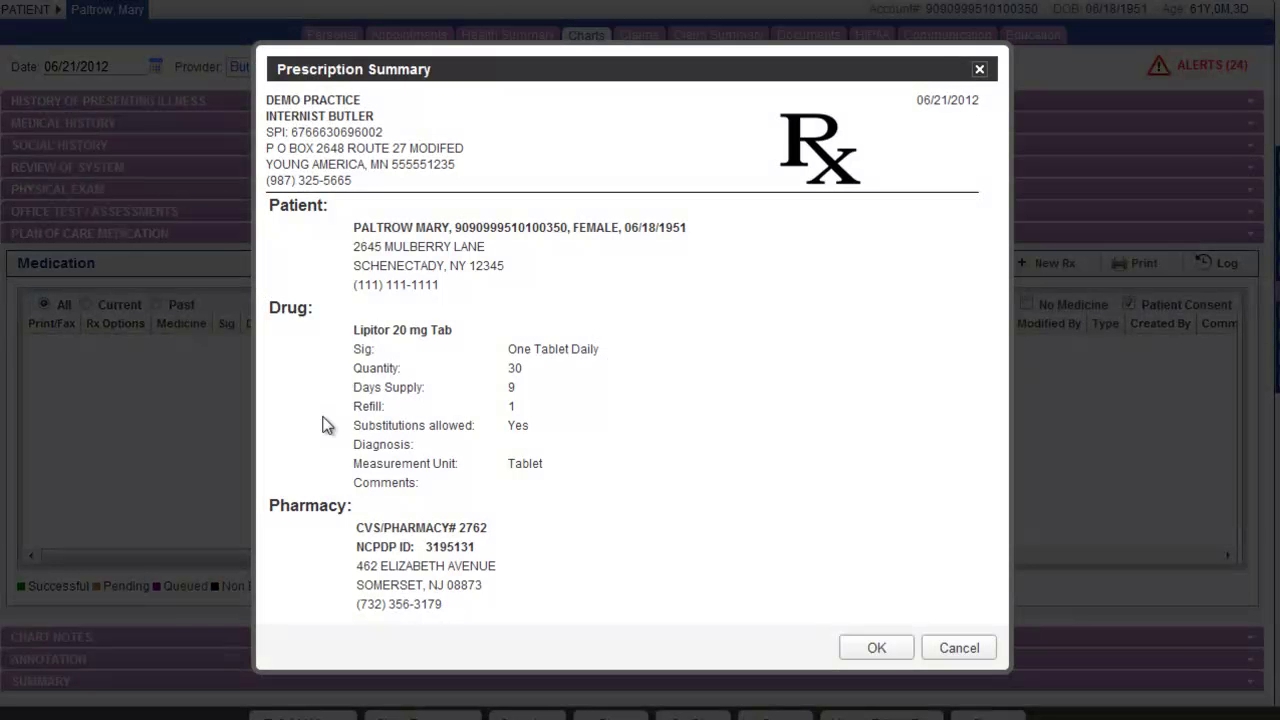